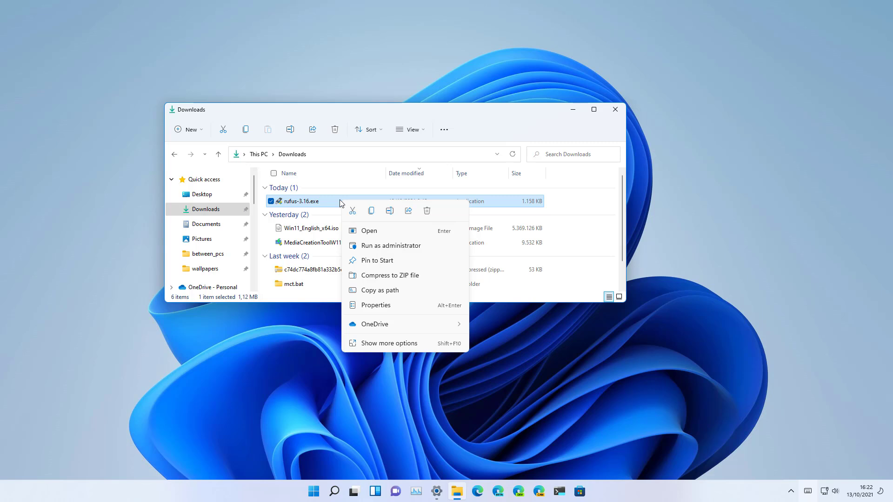
Expand rufus-3.16.exe's full classic context menu, then sort the Downloads files by name.
left_click(390, 343)
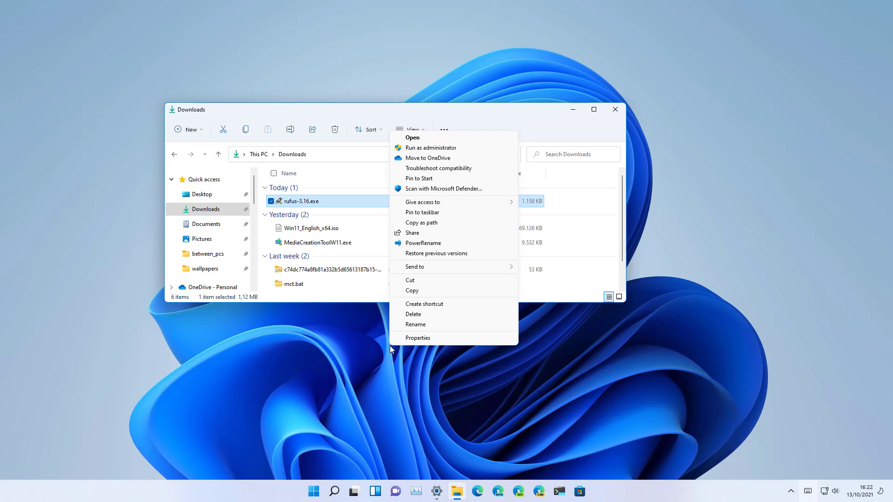
left_click(390, 345)
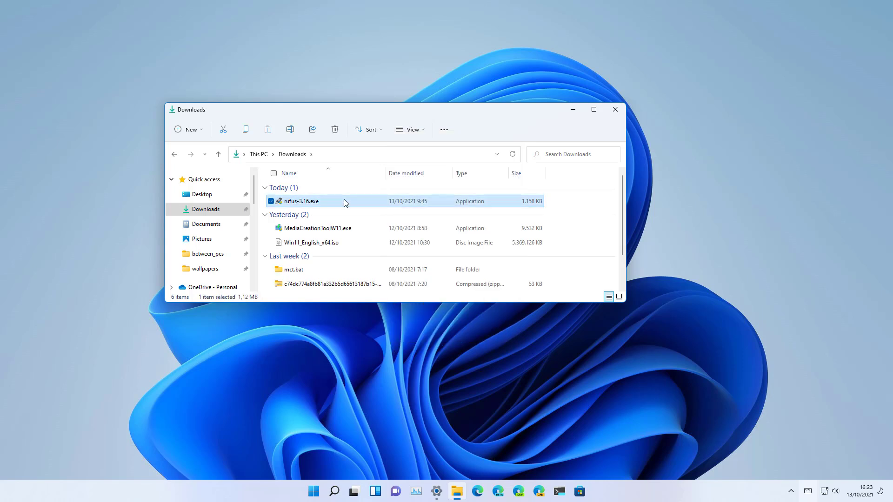
Bring up the full classic options menu for rufus-3.16.exe.
right_click(344, 201, "shift")
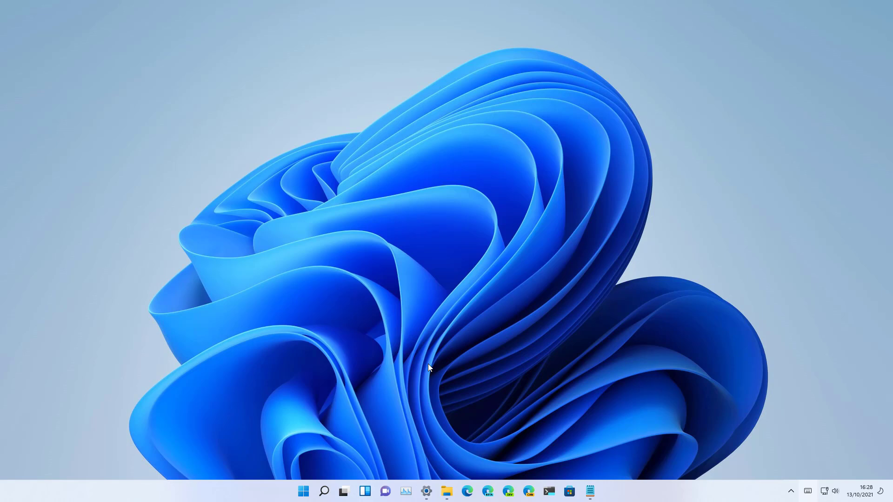
Find Registry Editor by searching 'regis' in Start and launch it with administrator approval.
key("super")
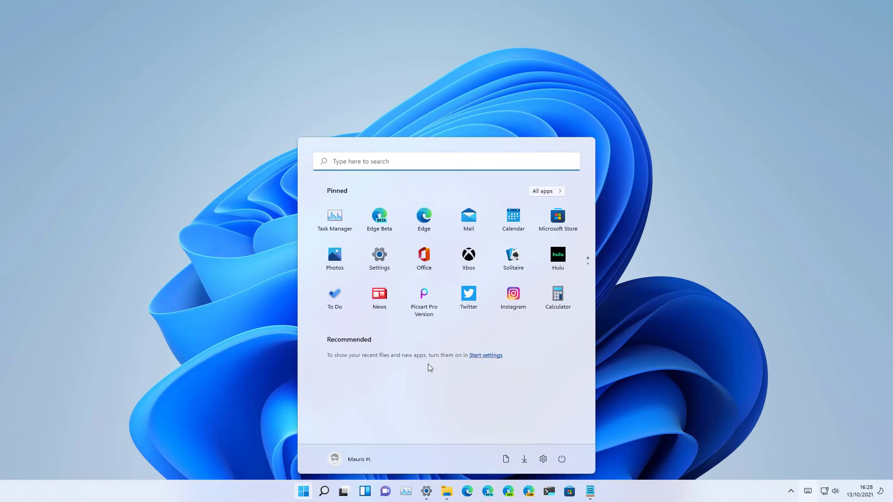
type("regis")
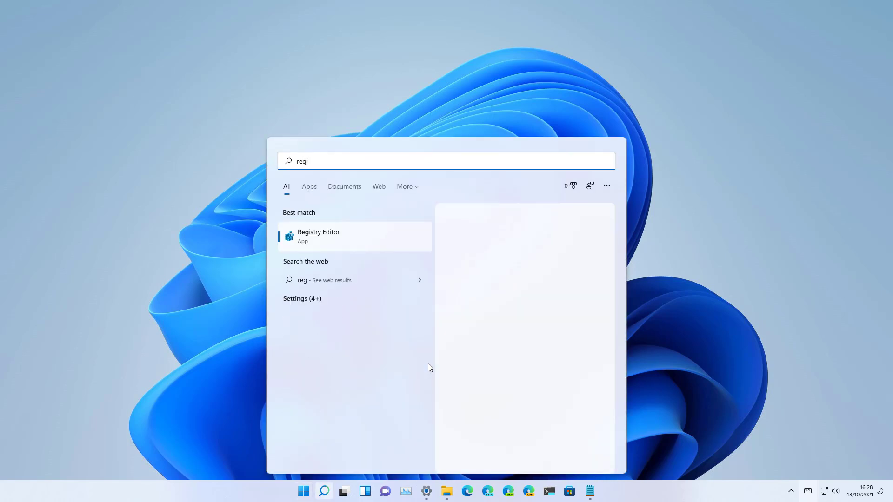
left_click(344, 241)
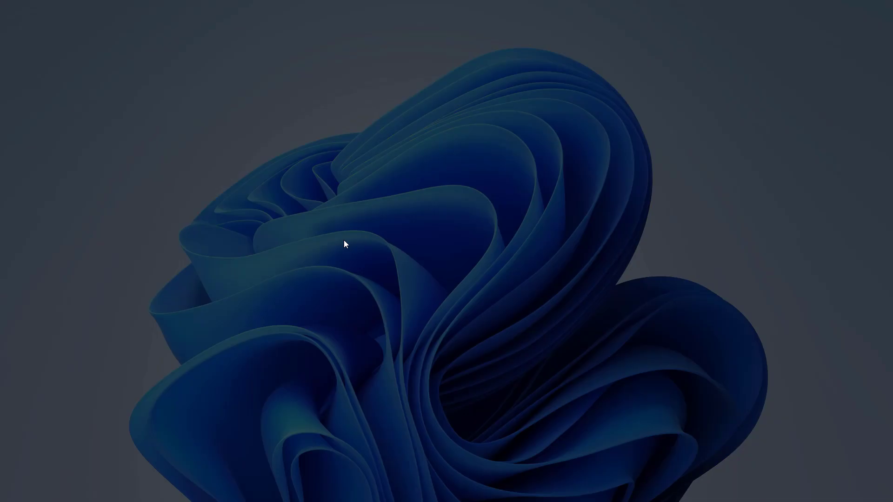
left_click(403, 319)
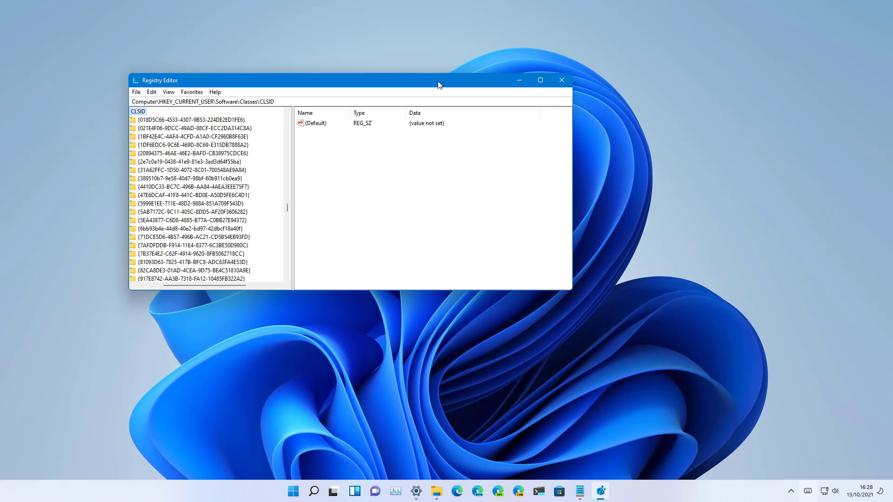
Maximize Registry Editor and bring the Notepad notes with the key path to the front.
double_click(307, 77)
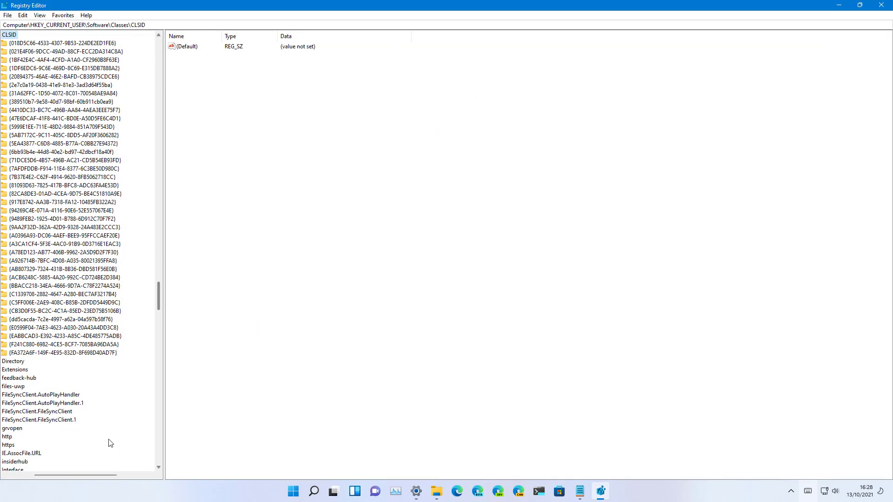
left_click_drag(71, 474, 27, 473)
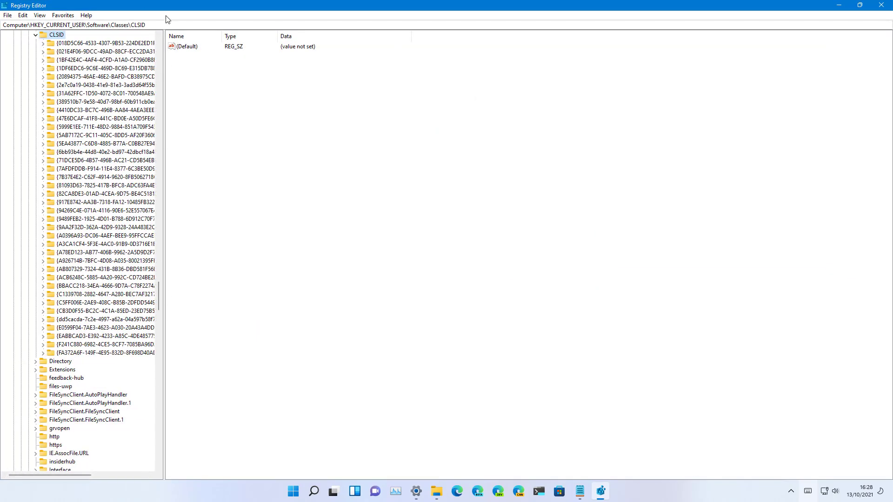
left_click(580, 491)
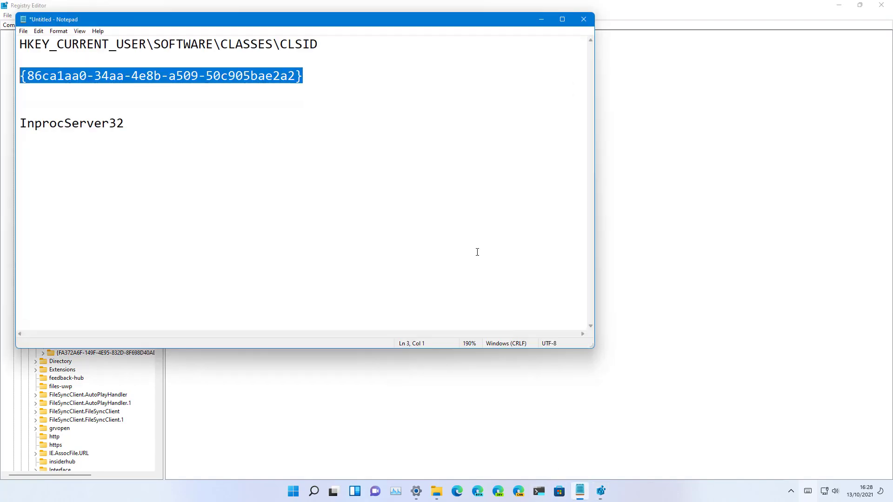
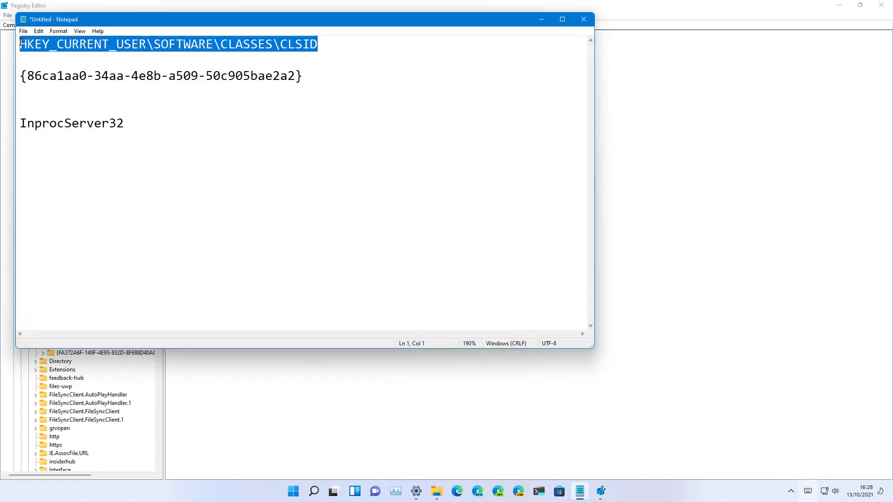
Copy the HKEY_CURRENT_USER\SOFTWARE\CLASSES\CLSID path from Notepad and jump to it in Registry Editor's address bar.
right_click(65, 51)
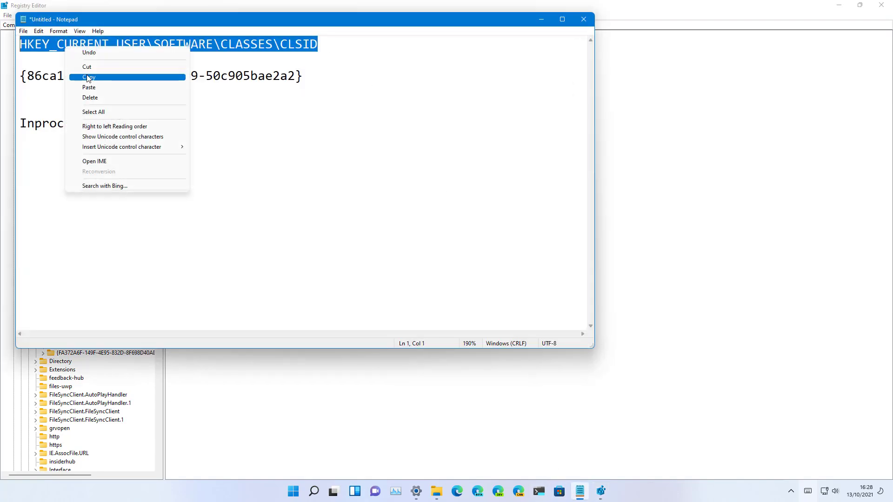
left_click(88, 82)
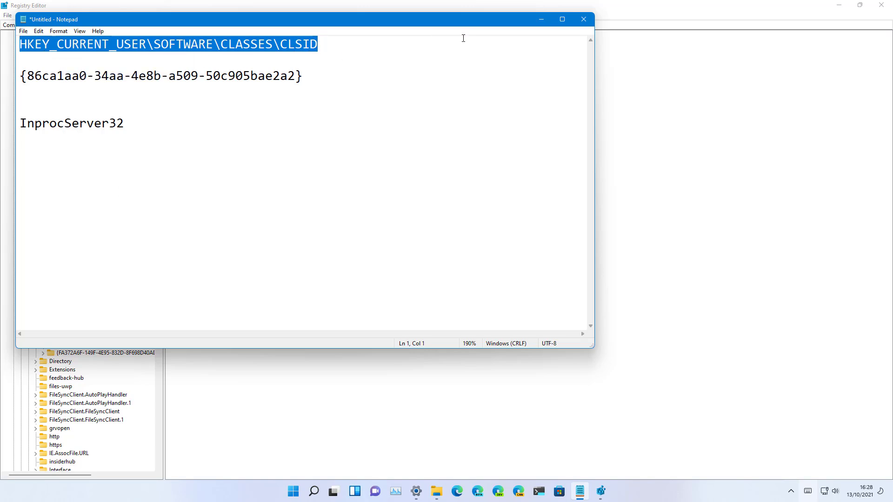
left_click(541, 20)
left_click_drag(176, 24, 78, 25)
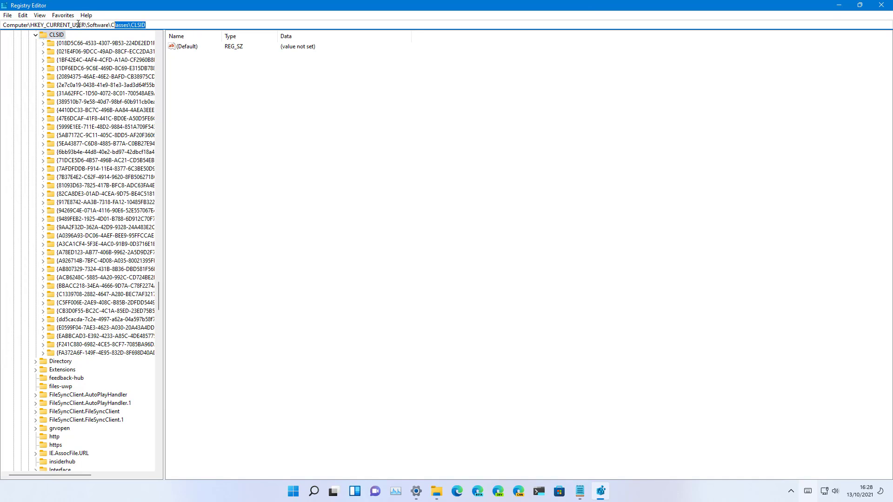
triple_click(78, 24)
type("HKEY_CURRENT_USER\\SOFTWARE\\CLASSES\\CLSID")
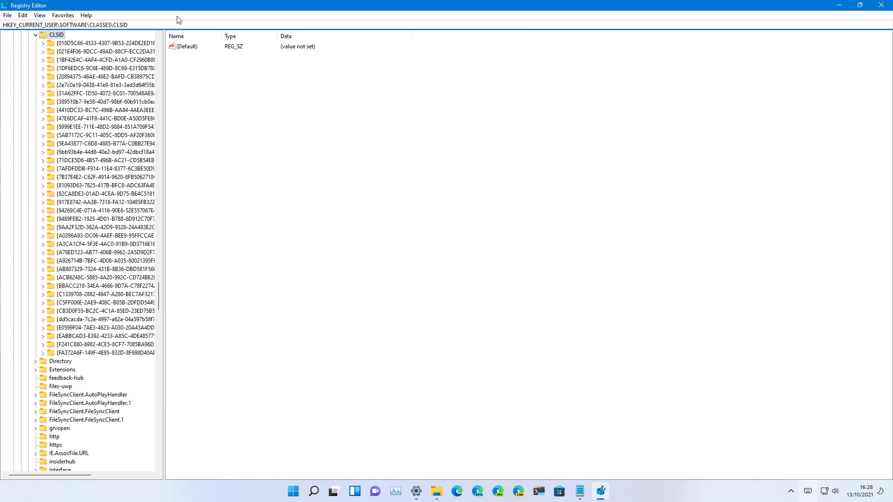
key("Return")
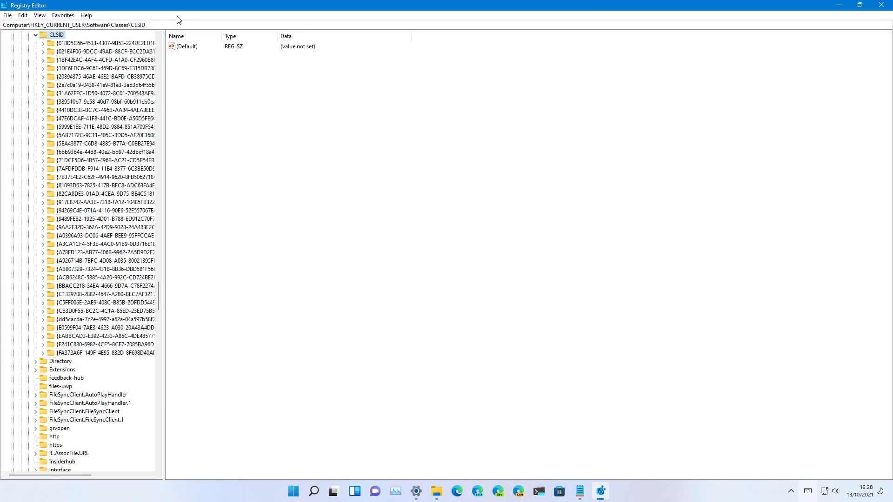
Widen the key tree and start adding a new key under CLSID from its New submenu.
left_click_drag(163, 82, 214, 85)
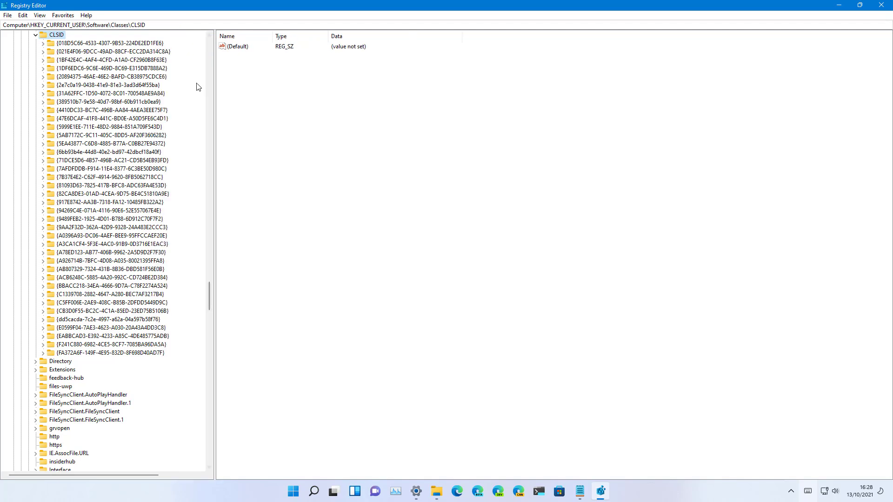
scroll(60, 64, "up", 1)
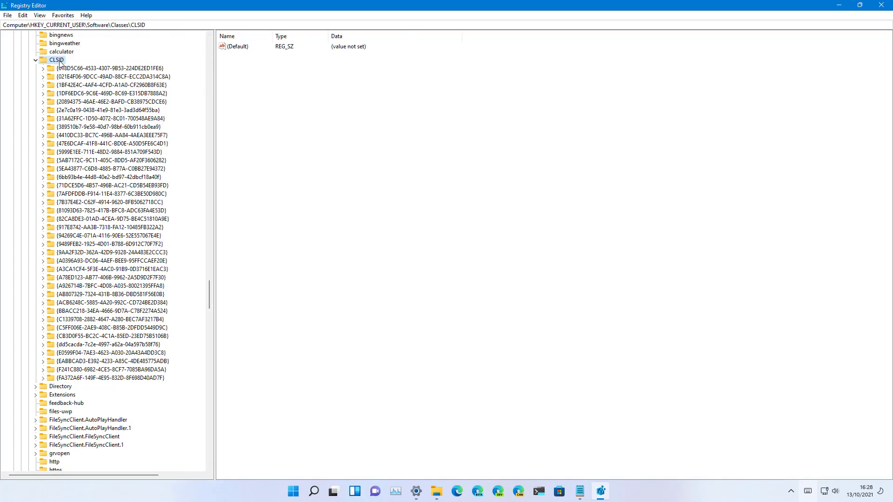
right_click(60, 61)
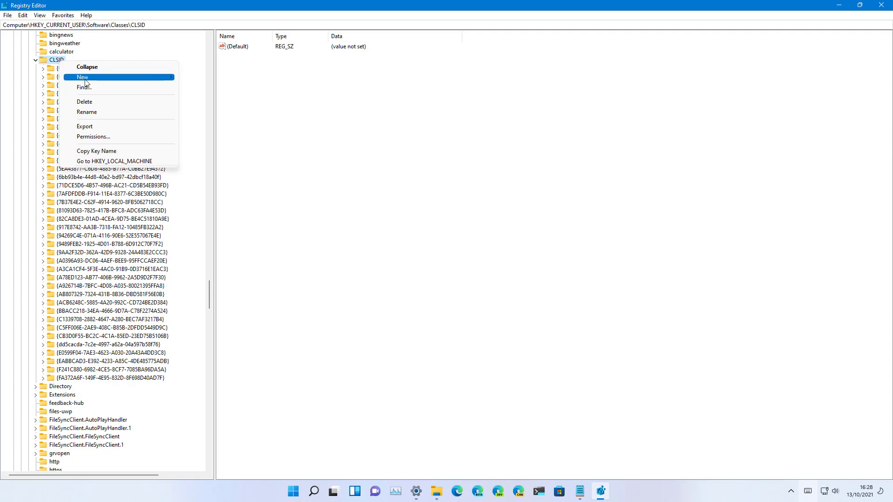
mouse_move(86, 82)
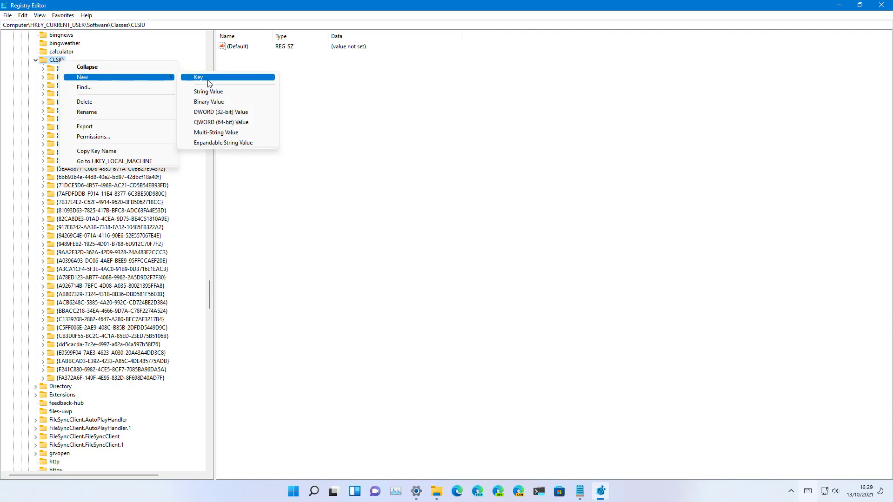
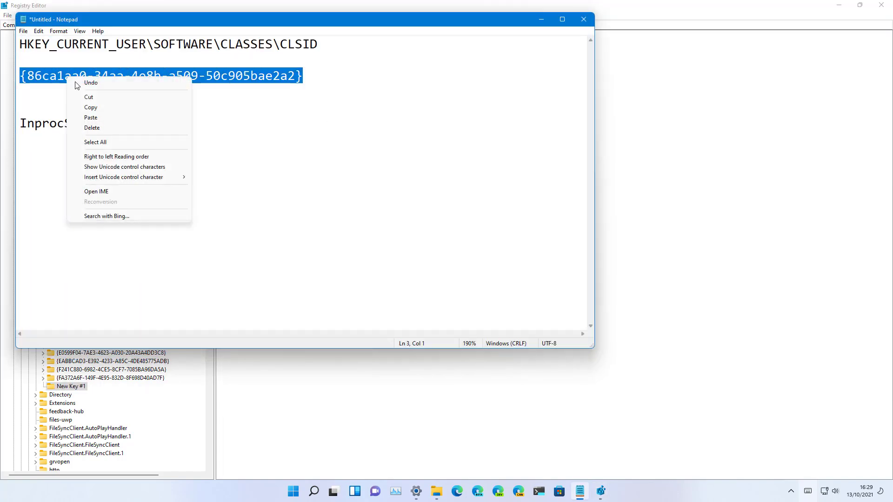
Copy the GUID {86ca1aa0-34aa-4e8b-a509-50c905bae2a2} from the Notepad notes and keep its line selected.
left_click(97, 110)
left_click_drag(20, 76, 308, 81)
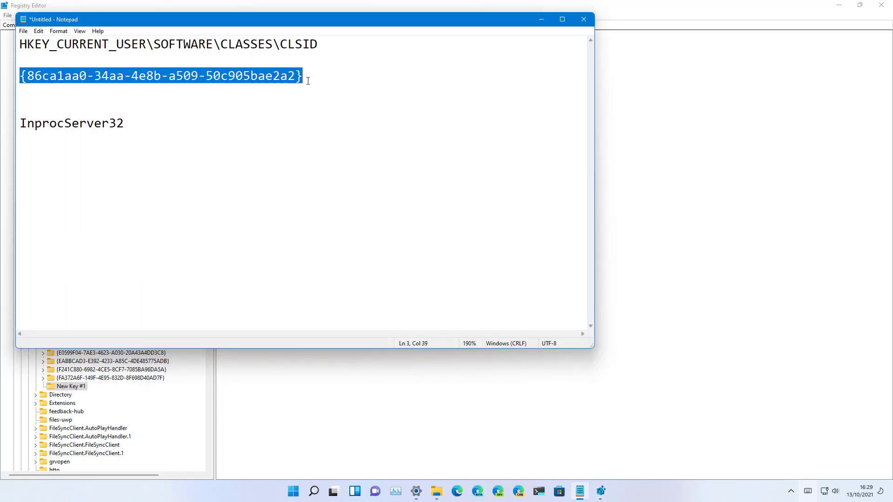
Rename New Key #1 under CLSID to the pasted GUID {86ca1aa0-34aa-4e8b-a509-50c905bae2a2}.
left_click(541, 19)
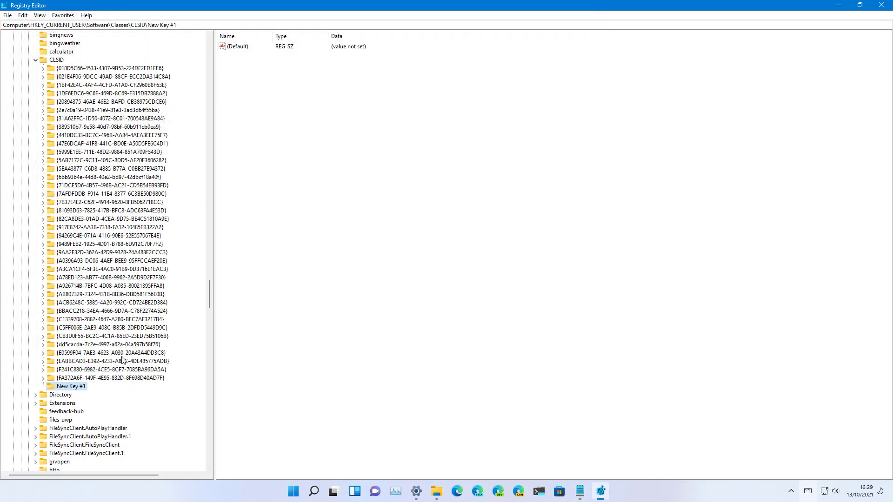
right_click(84, 387)
left_click(130, 343)
key("ctrl+v")
key("Return")
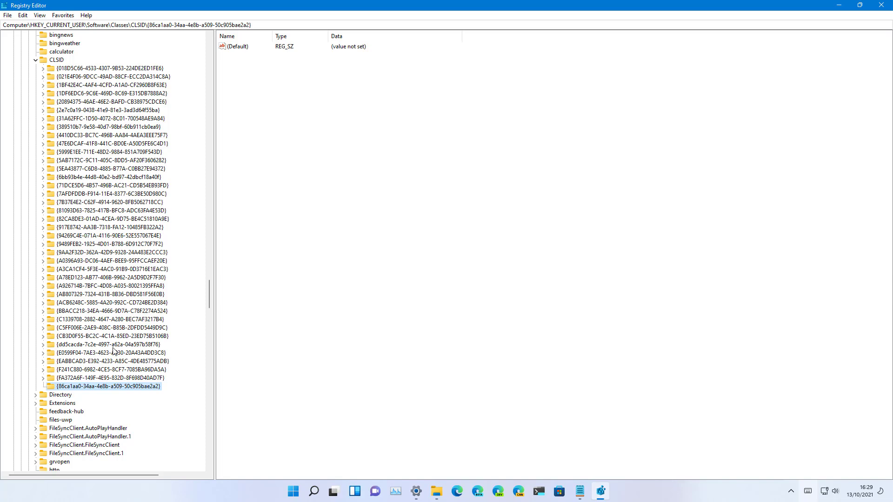
Begin adding a new subkey inside the {86ca1aa0-34aa-4e8b-a509-50c905bae2a2} key.
scroll(114, 354, "down", 1)
right_click(155, 363)
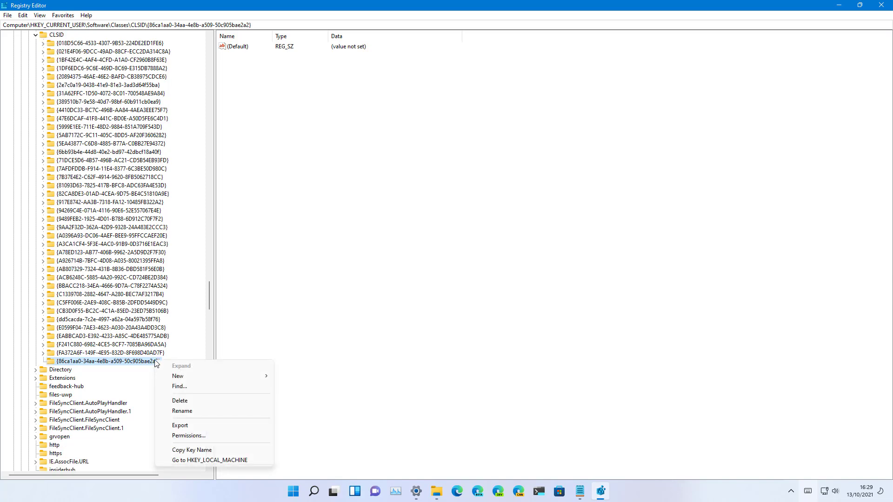
mouse_move(191, 378)
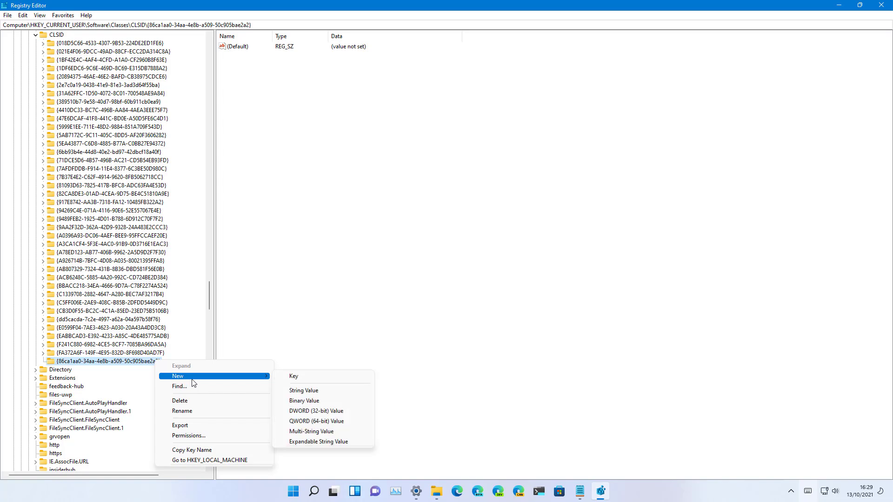
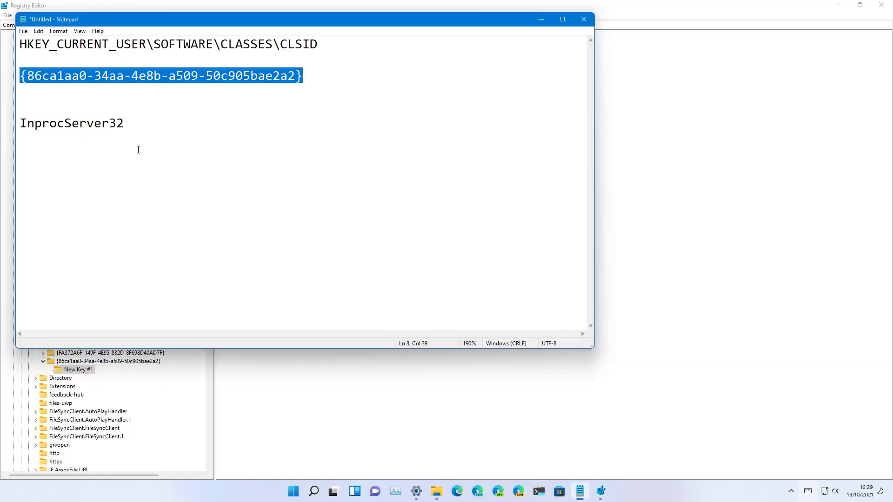
Copy the text 'InprocServer32' from Notepad to the clipboard.
left_click_drag(129, 120, 19, 122)
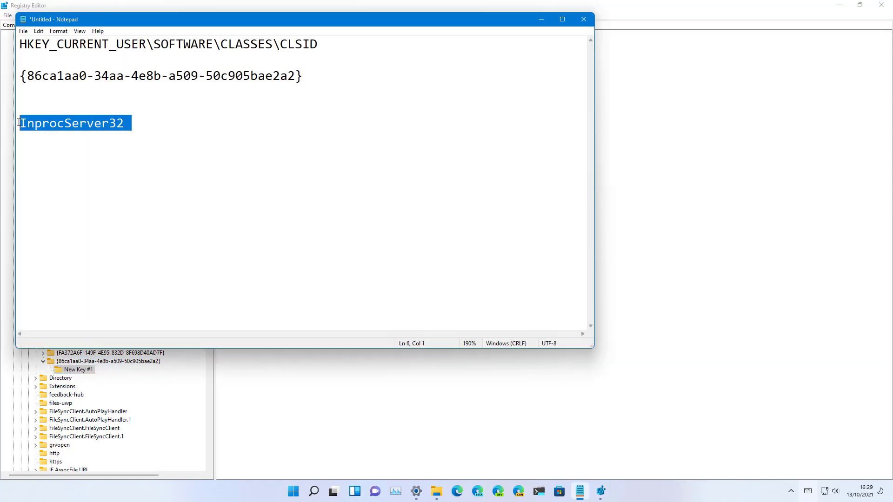
left_click(123, 123)
left_click_drag(124, 123, 21, 124)
right_click(39, 129)
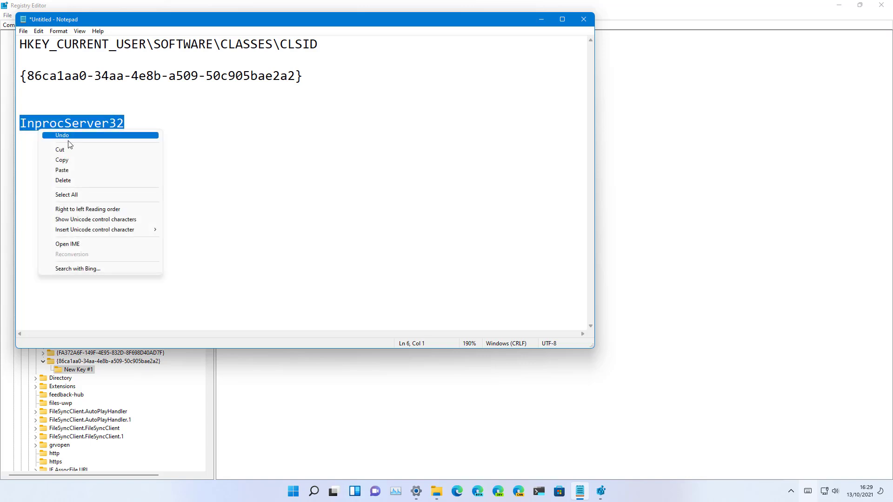
left_click(74, 161)
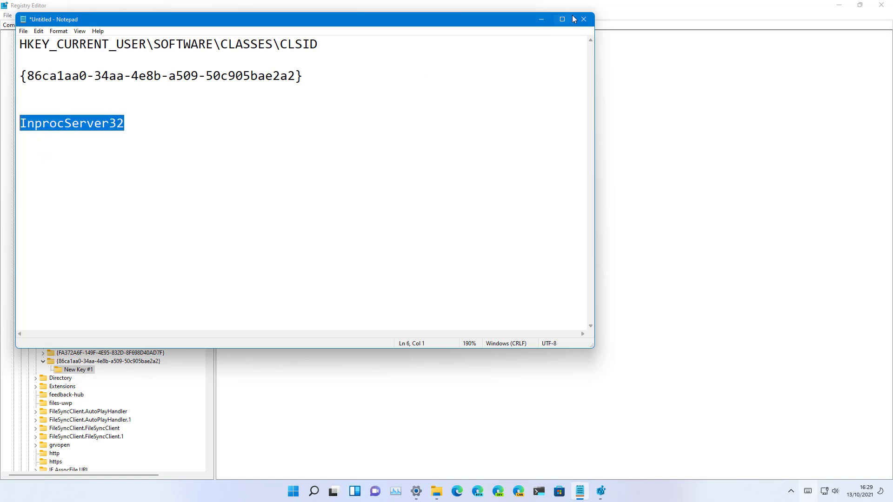
Rename the New Key #1 subkey to InprocServer32 by pasting the copied name.
left_click(547, 19)
right_click(92, 372)
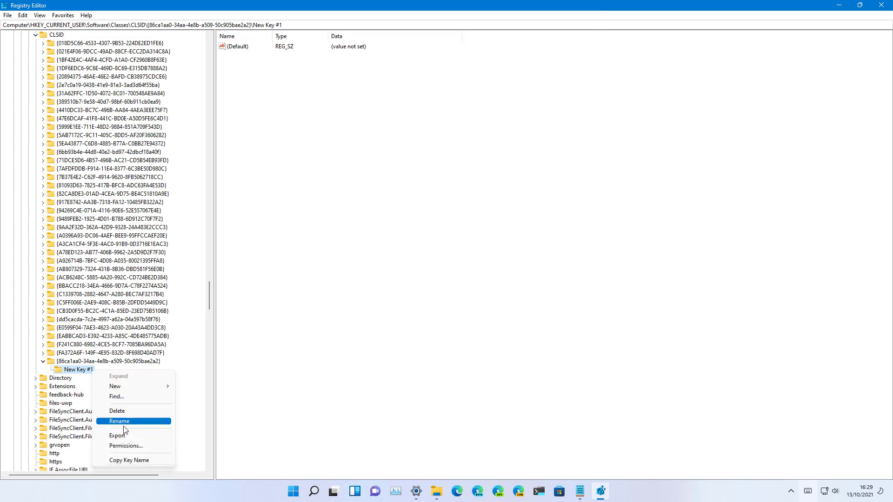
left_click(130, 420)
key("ctrl+v")
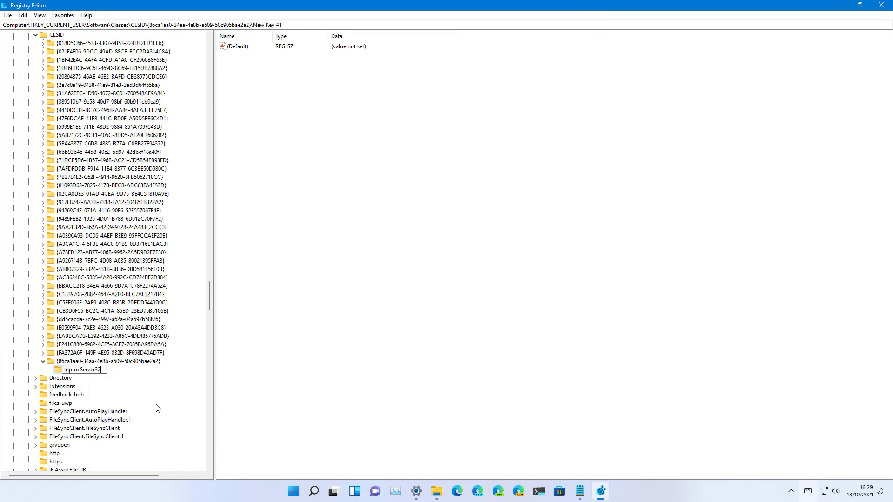
key("Return")
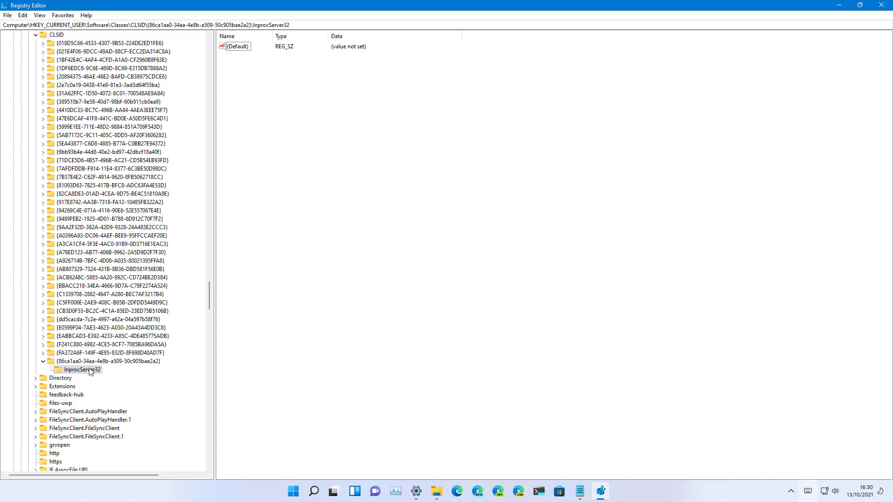
Save the InprocServer32 (Default) value with empty data and close Registry Editor.
left_click(246, 48)
double_click(244, 49)
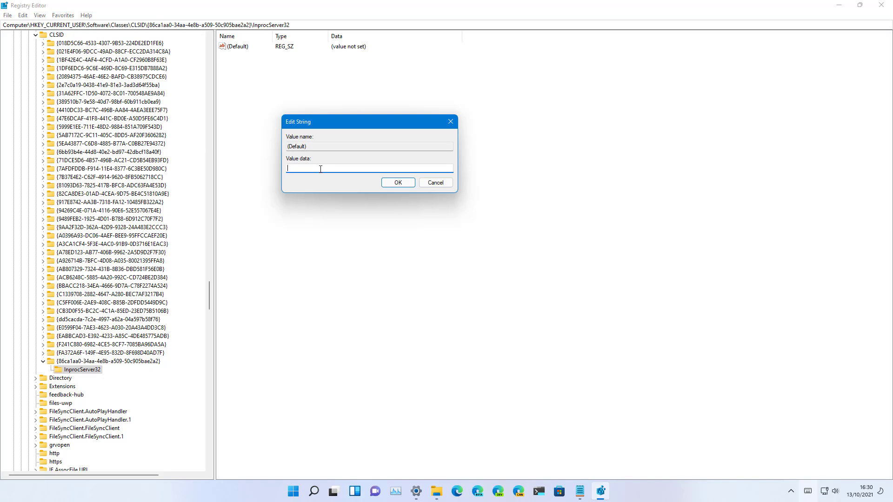
left_click(398, 182)
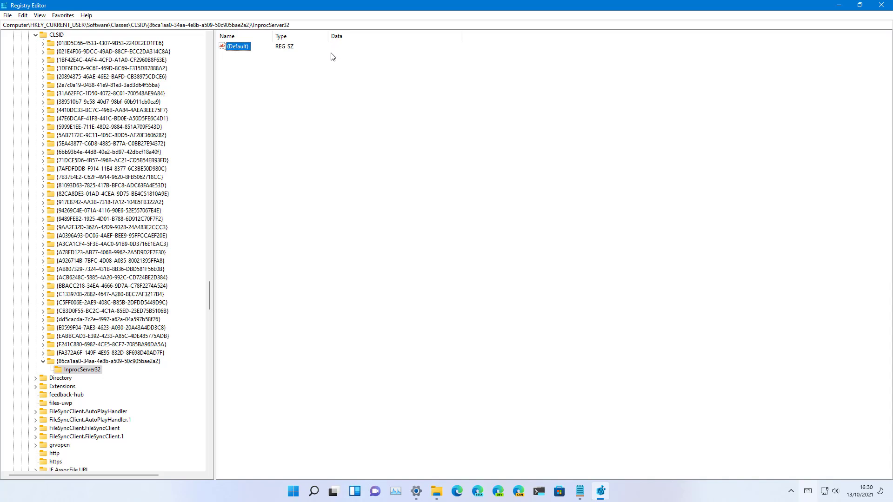
left_click(881, 5)
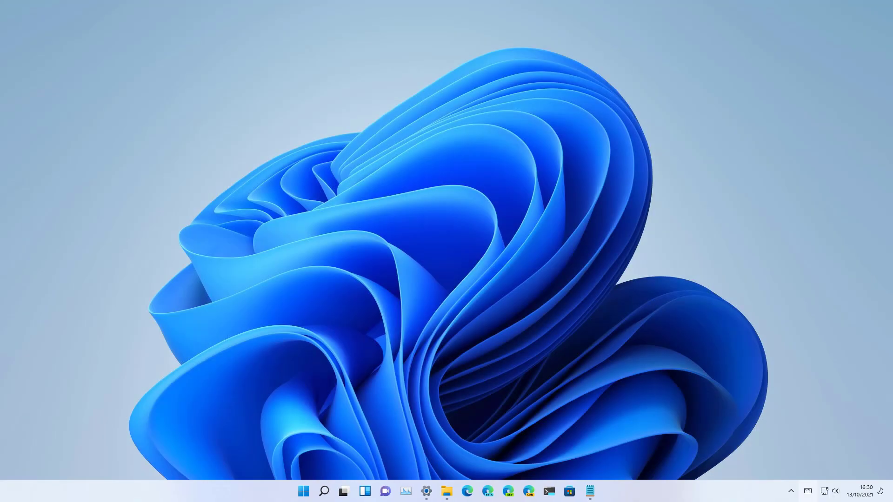
Restart Windows and check the desktop's right-click menu afterwards.
left_click(304, 491)
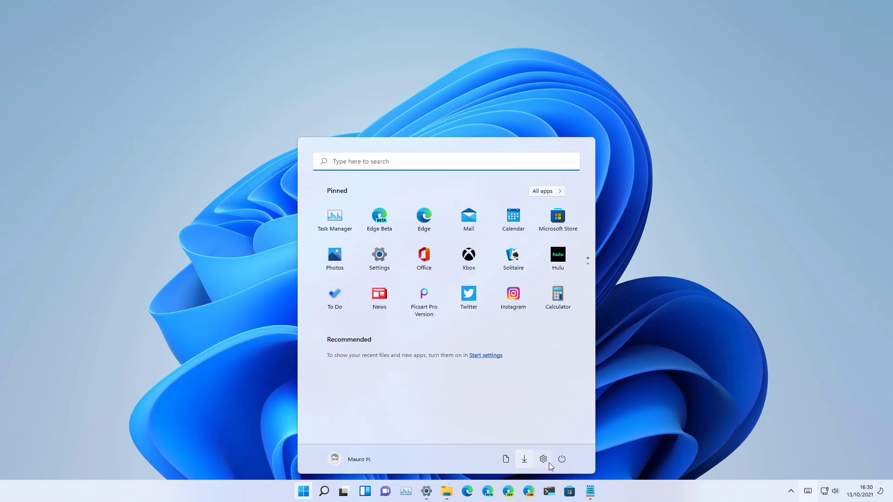
left_click(561, 459)
left_click(561, 440)
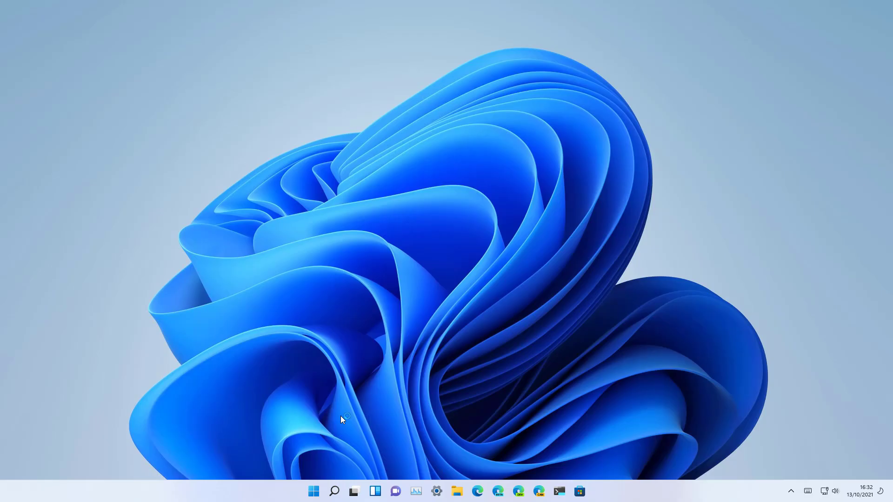
right_click(159, 92)
mouse_move(185, 101)
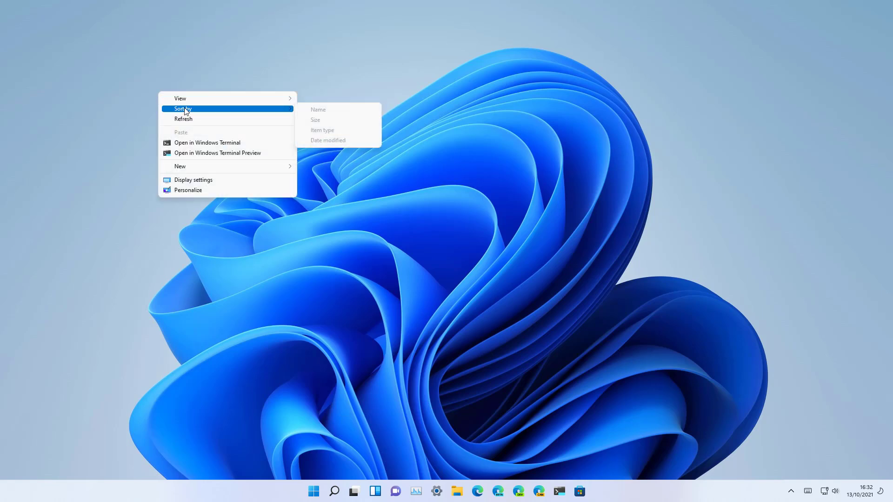
mouse_move(212, 172)
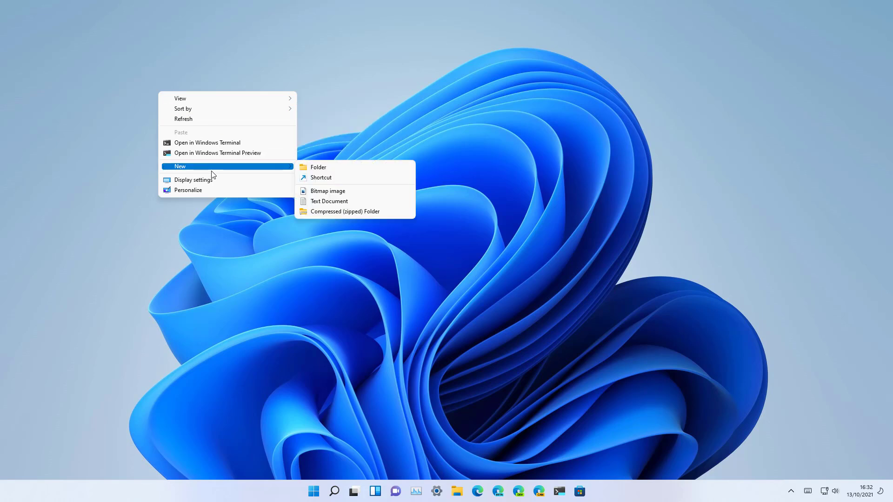
key("Escape")
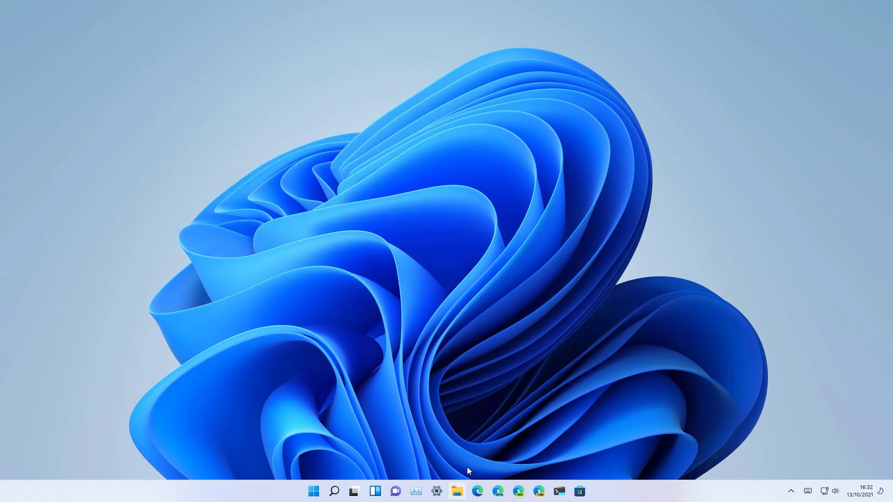
In Downloads, show rufus-3.16.exe's context menu to confirm the classic full layout.
key("super+e")
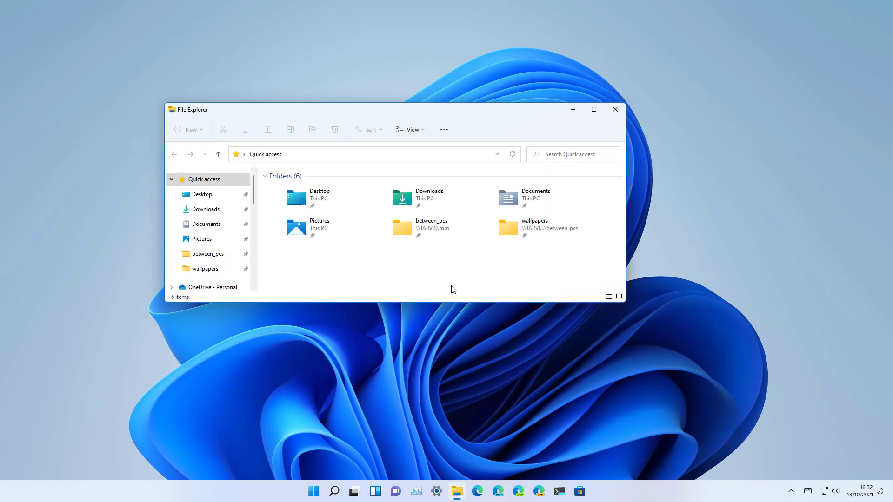
left_click(222, 212)
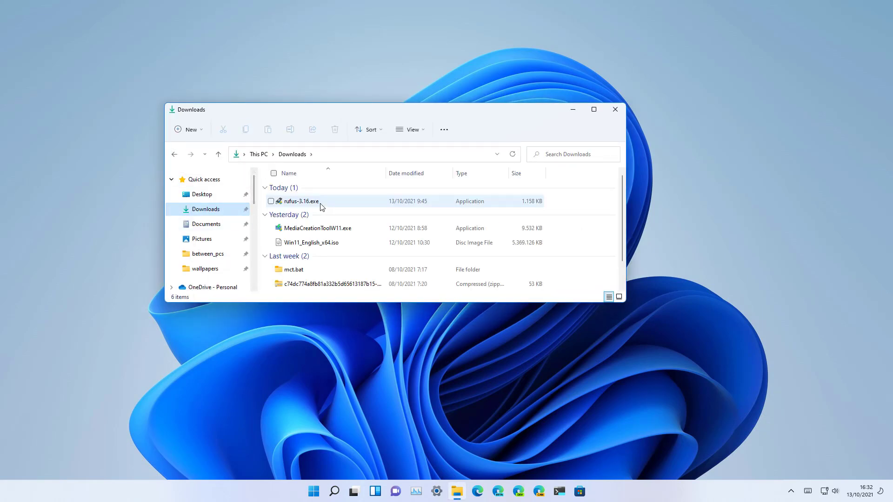
right_click(320, 205)
left_click(320, 202)
right_click(320, 203)
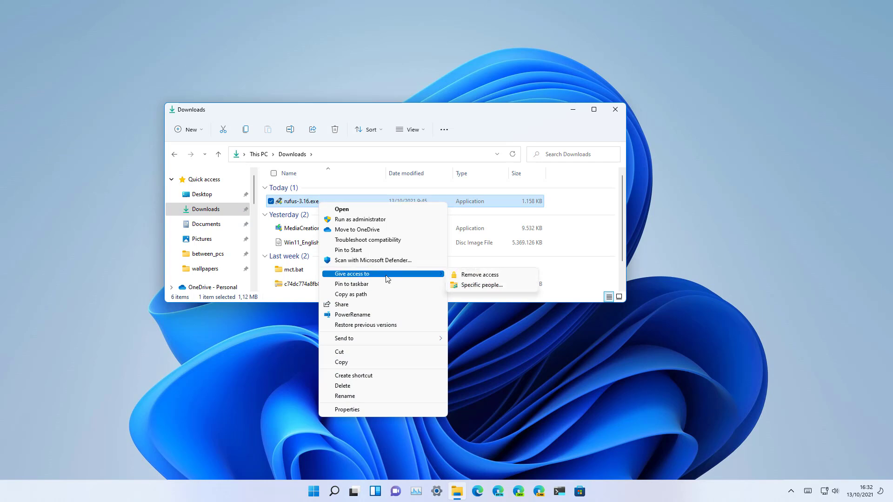
mouse_move(383, 341)
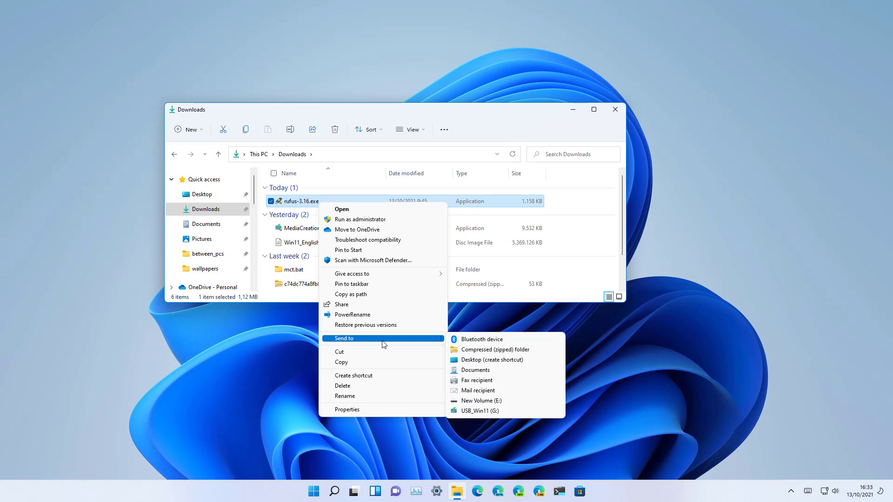
Minimize Downloads and launch Registry Editor from a Start search for 'regist', approving the admin prompt.
left_click(573, 110)
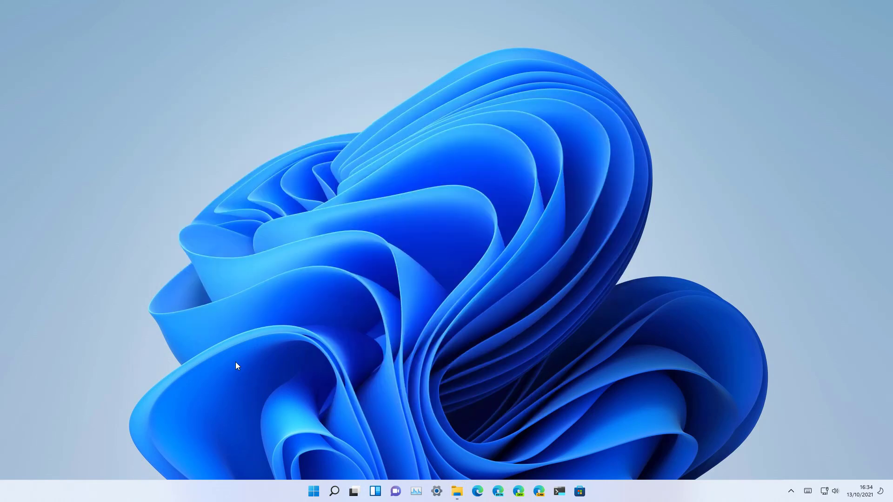
key("super")
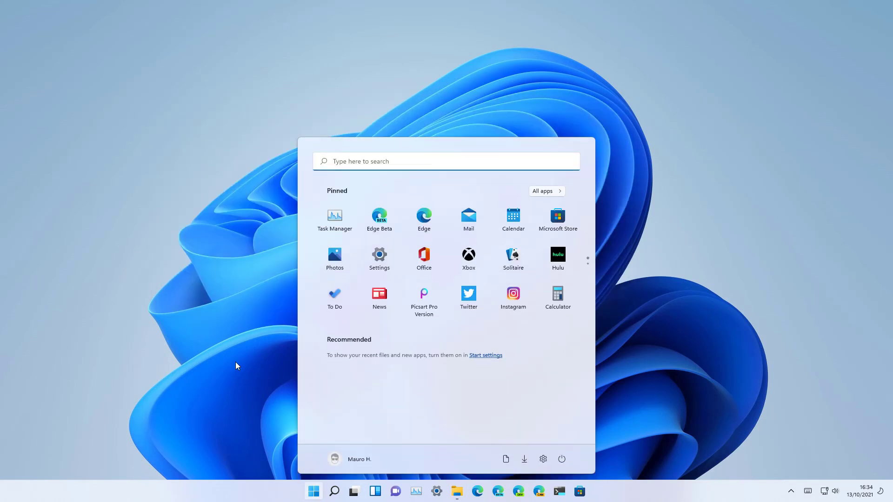
type("regist")
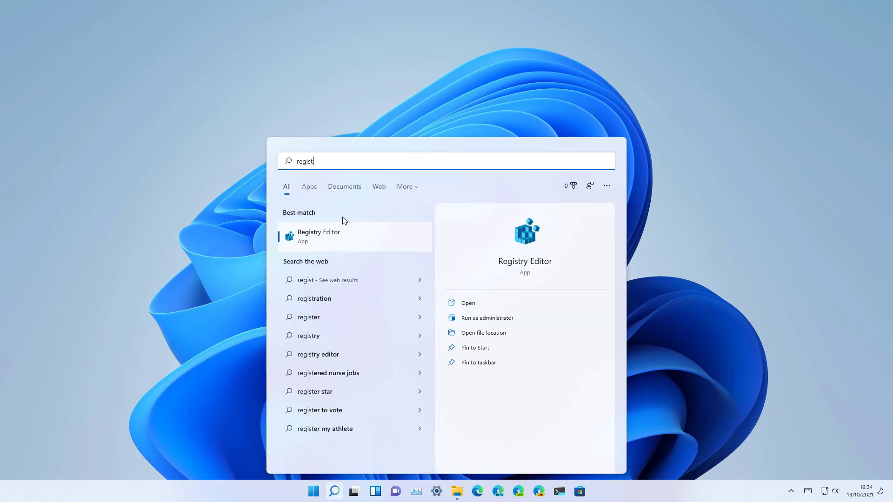
left_click(341, 242)
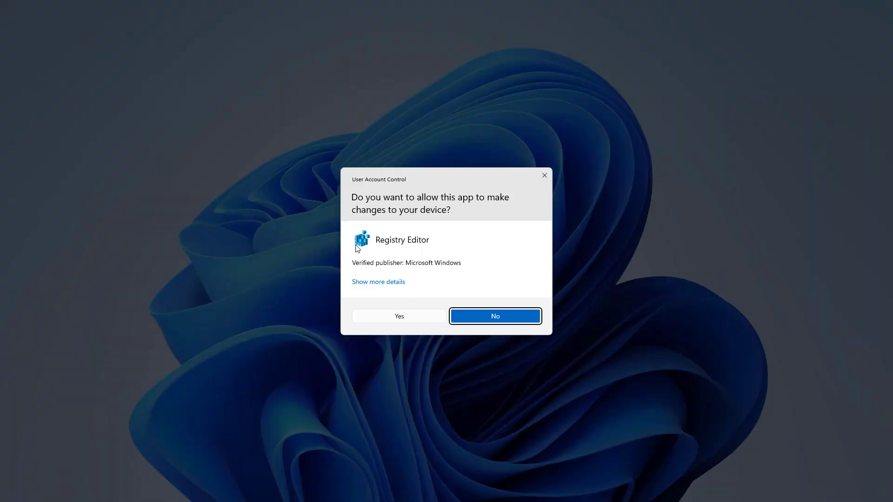
left_click(400, 321)
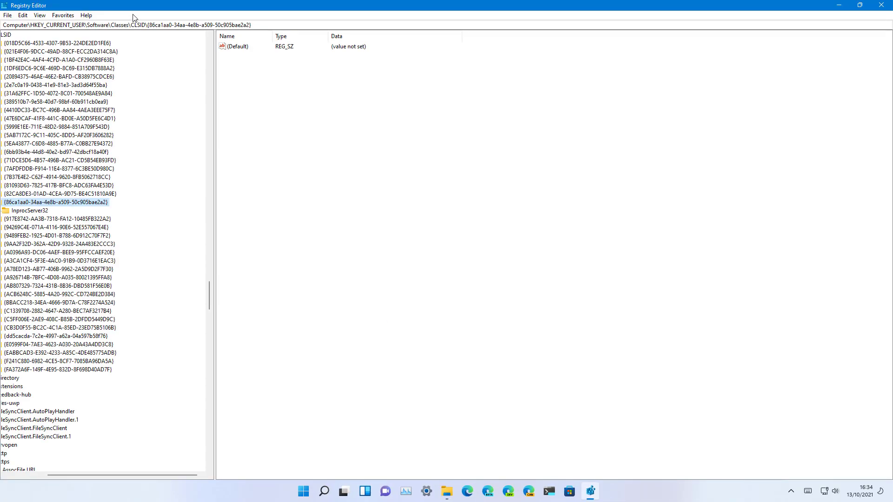
Trim the address bar path to jump to the CLSID key.
left_click_drag(148, 25, 309, 25)
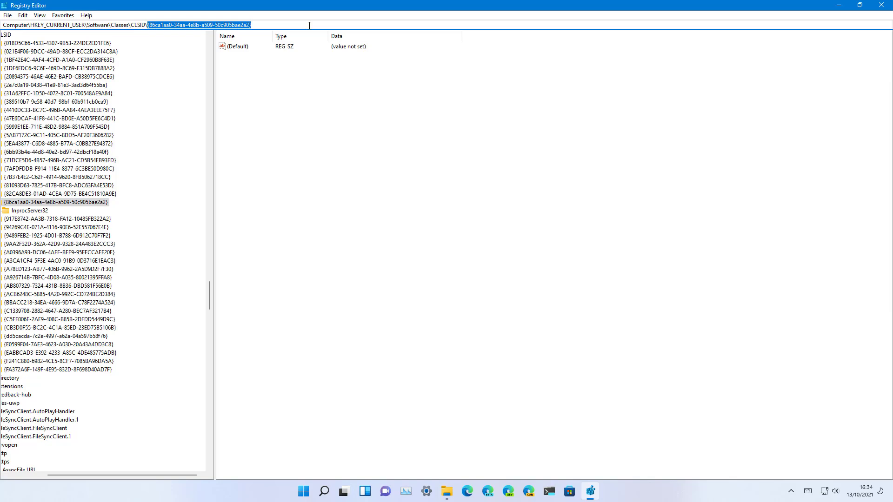
key("BackSpace")
key("Return")
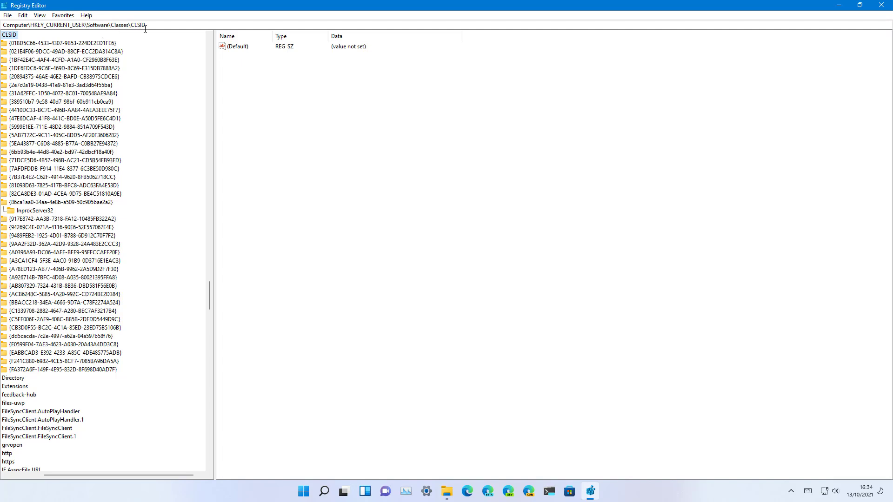
scroll(55, 37, "left", 2)
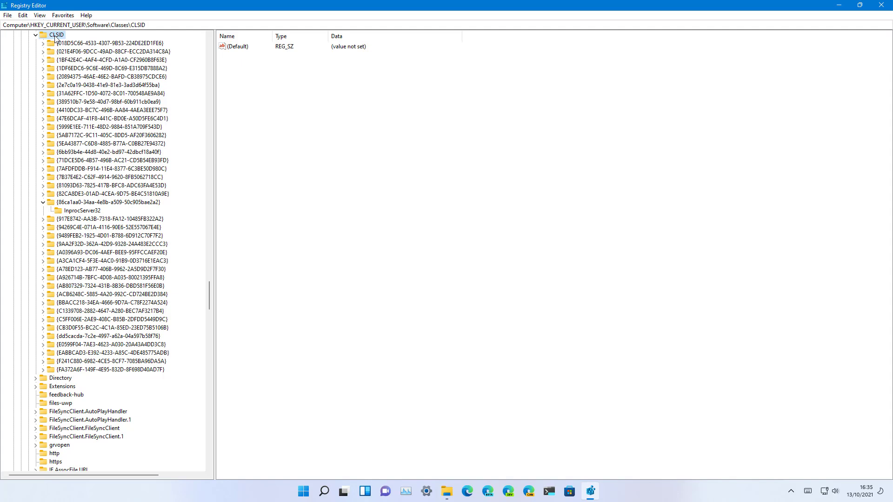
Delete the {86ca1aa0-34aa-4e8b-a509-50c905bae2a2} key with its subkeys and close Registry Editor.
left_click(72, 204)
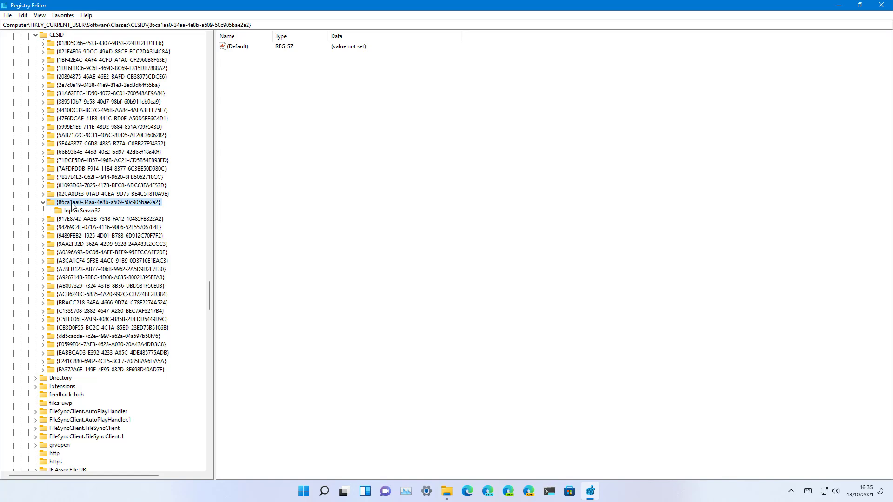
right_click(72, 206)
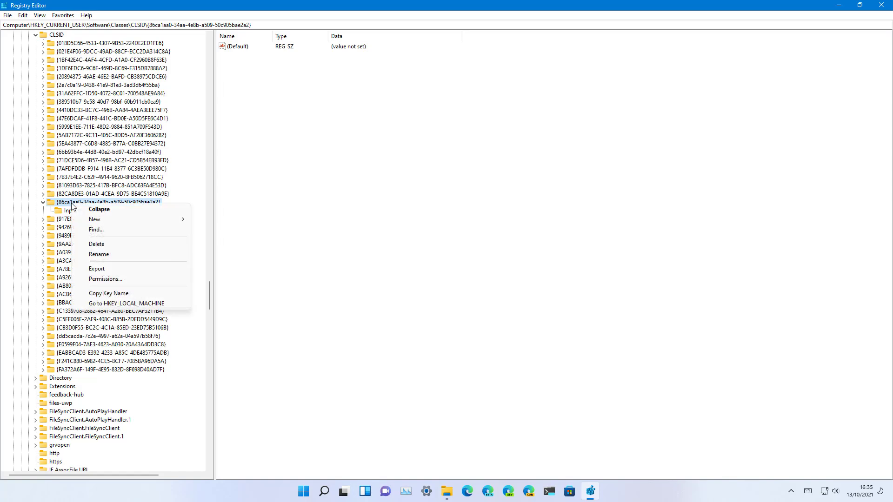
left_click(110, 245)
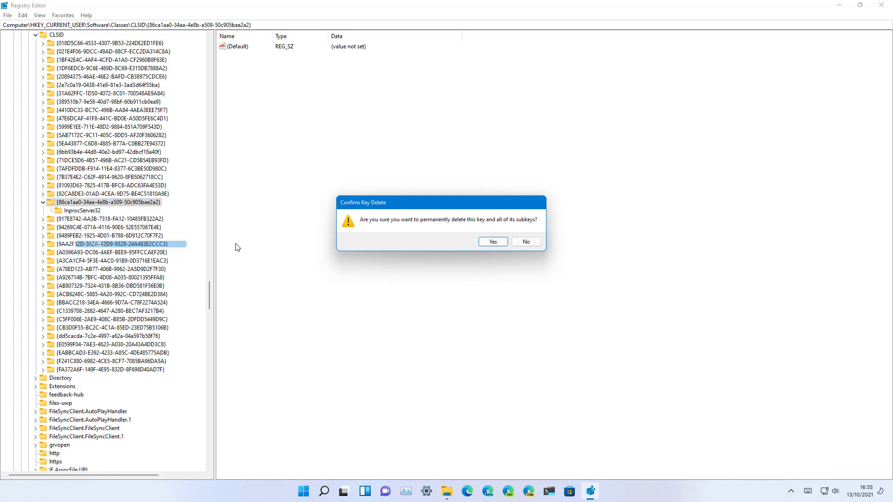
left_click(496, 244)
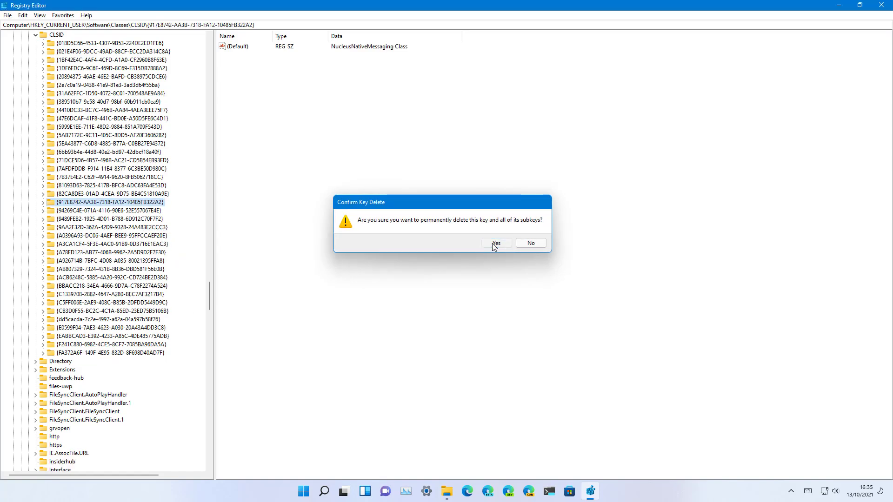
left_click(881, 6)
Restart Windows and check that the desktop right-click menu is compact again.
left_click(314, 492)
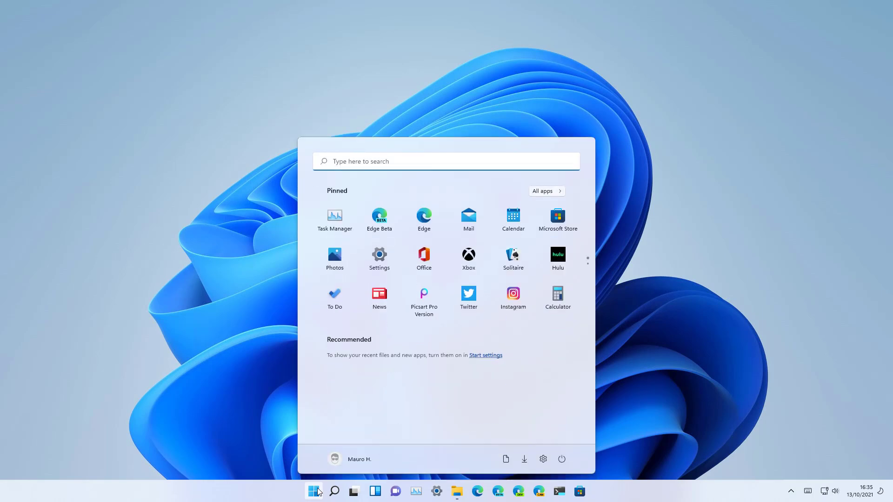
left_click(562, 459)
left_click(561, 439)
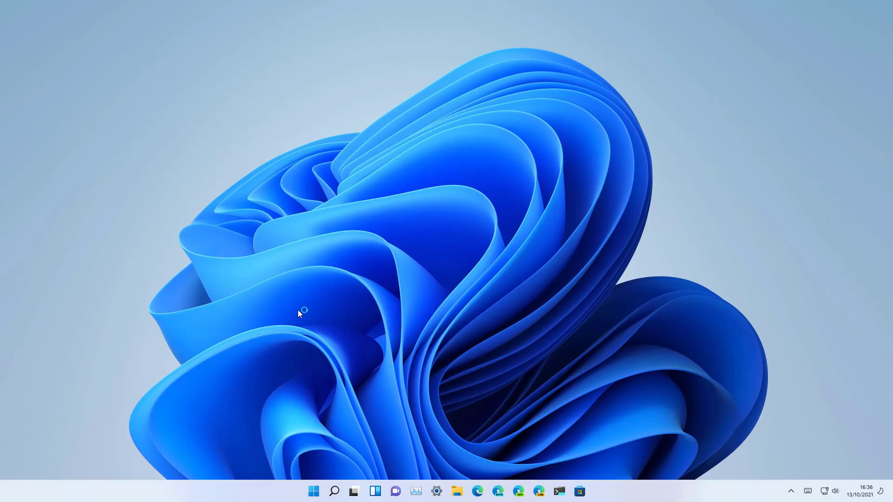
right_click(185, 75)
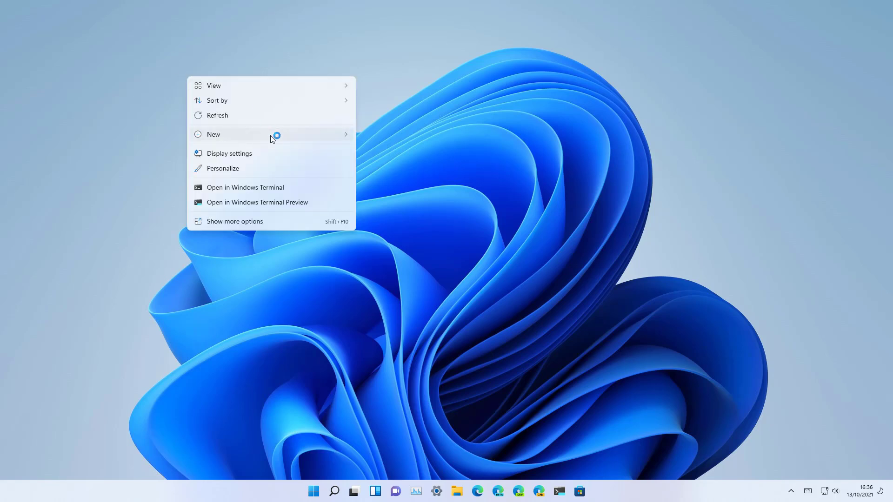
mouse_move(269, 135)
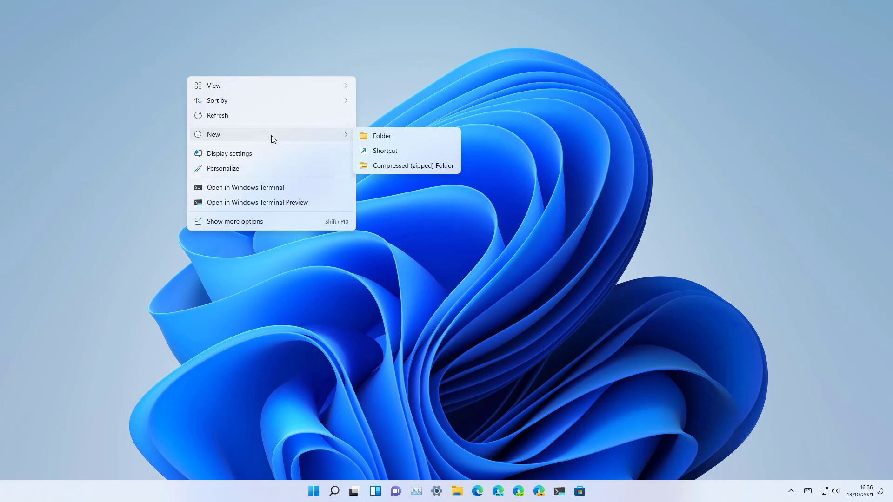
Confirm rufus-3.16.exe's context menu in Downloads is compact, then return to the desktop.
left_click(456, 491)
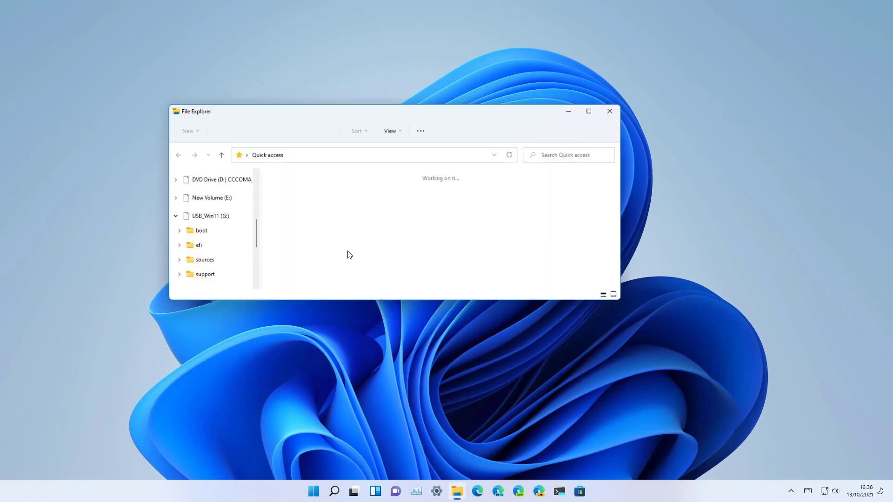
left_click(209, 210)
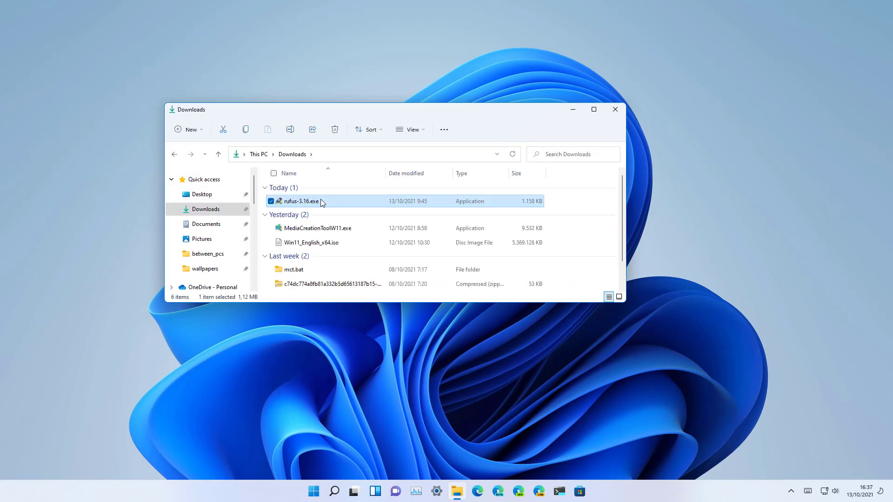
right_click(320, 200)
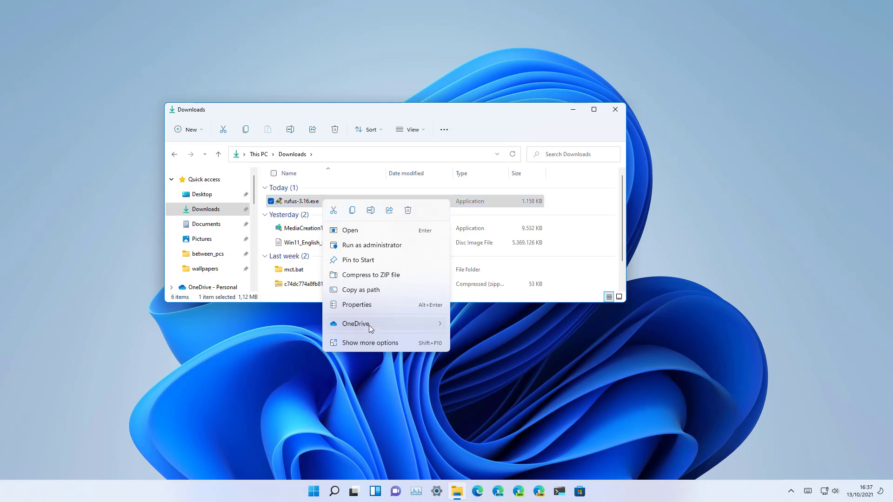
mouse_move(369, 325)
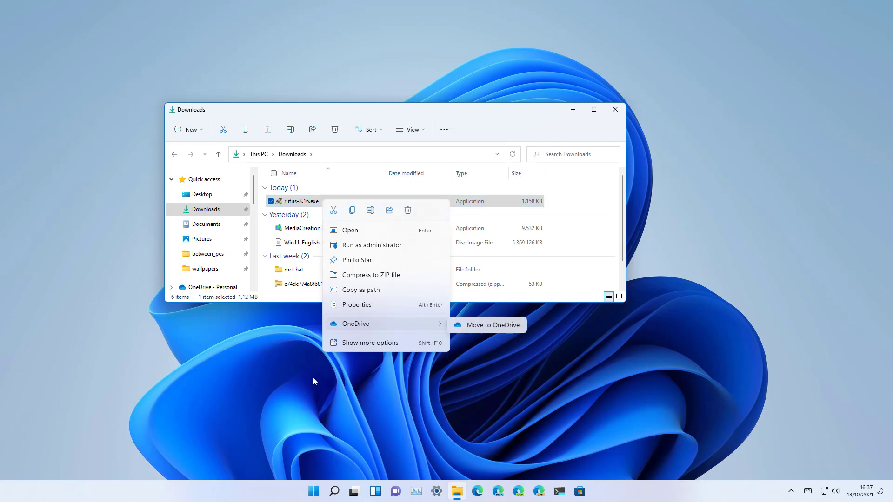
key("super+d")
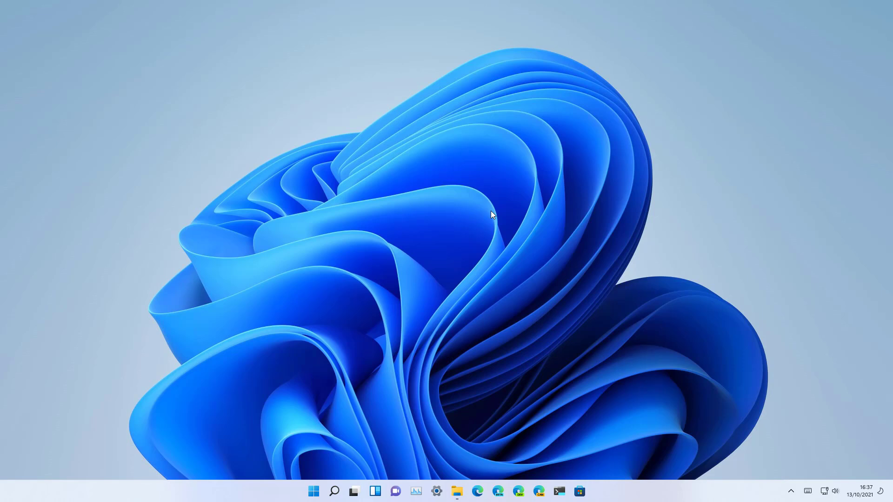